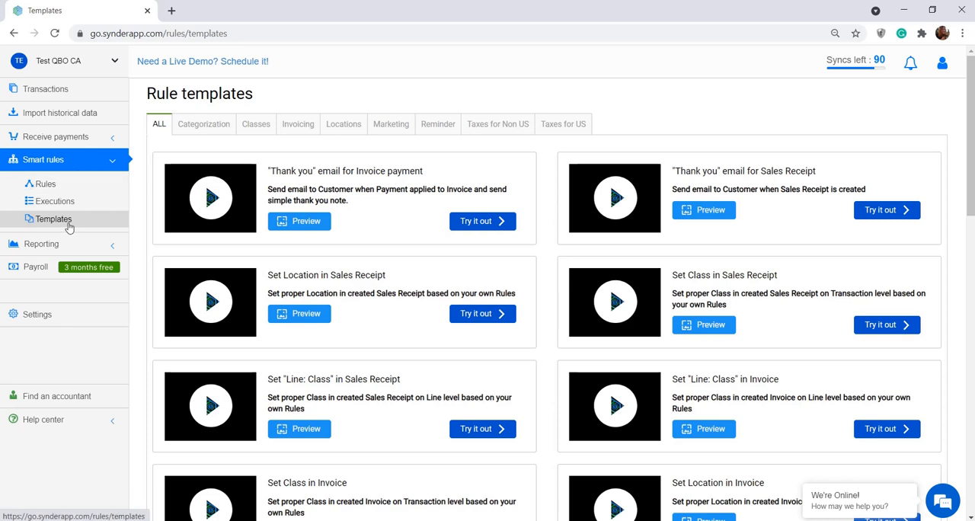
- Start a new rule from the non-US tax template "Set Tax in Sales Receipt"
left_click(478, 132)
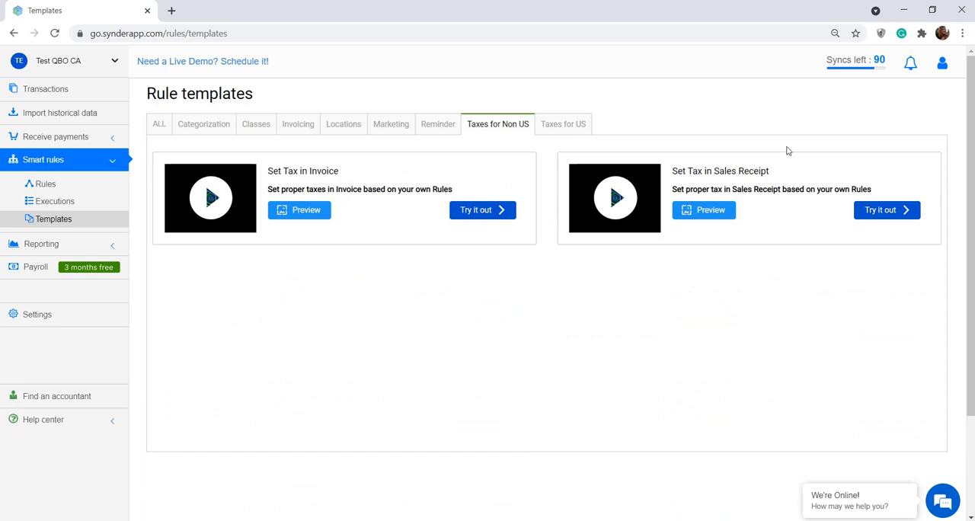
left_click(855, 211)
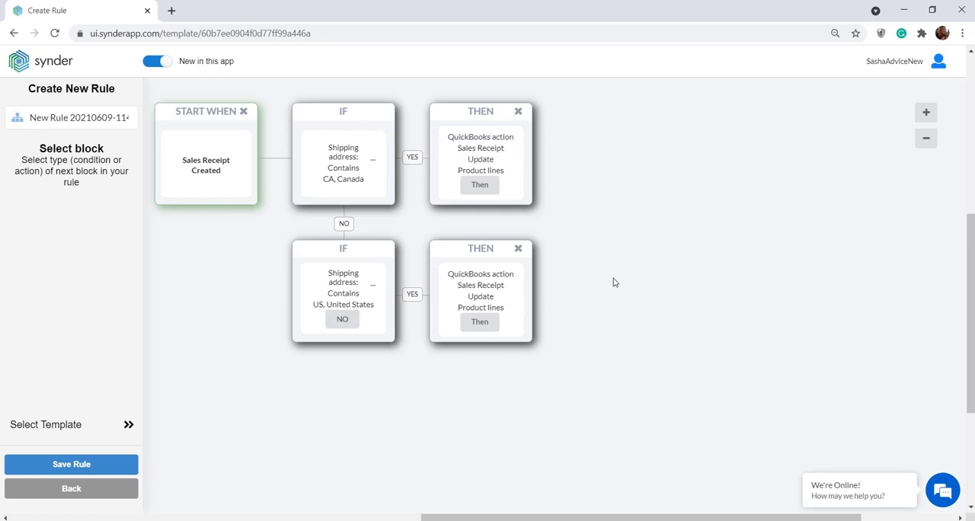
- Change the first condition, the one for Canada, to check that the shipping address Region contains a value
left_click(358, 155)
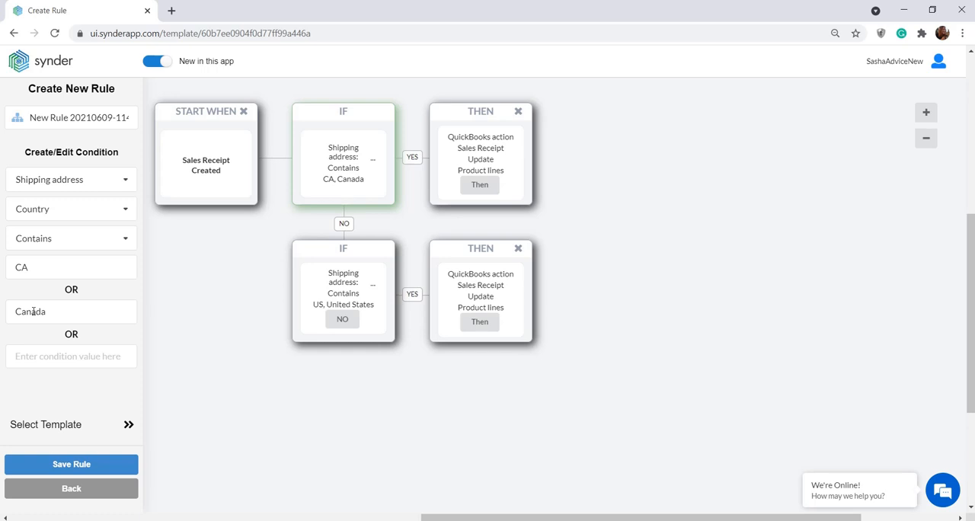
left_click(90, 180)
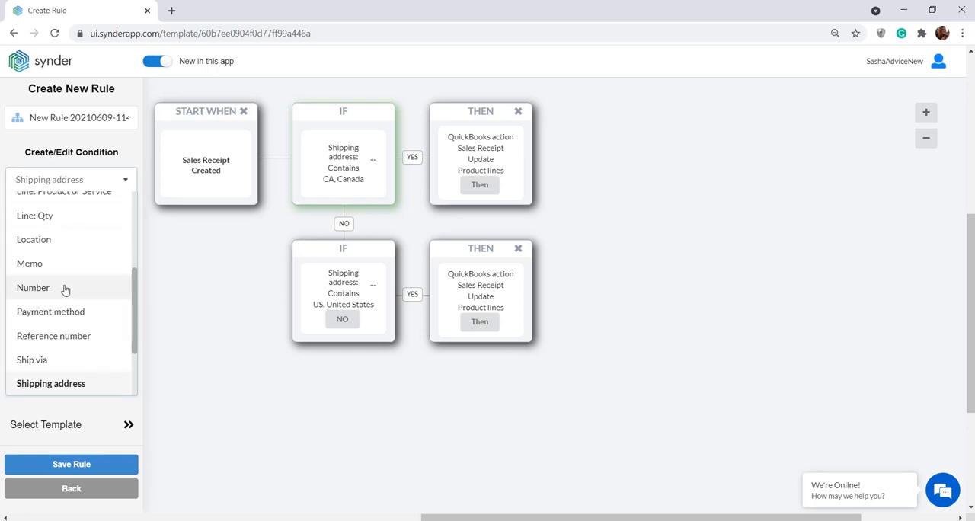
scroll(61, 281, "up", 3)
scroll(62, 278, "down", 3)
scroll(62, 279, "down", 2)
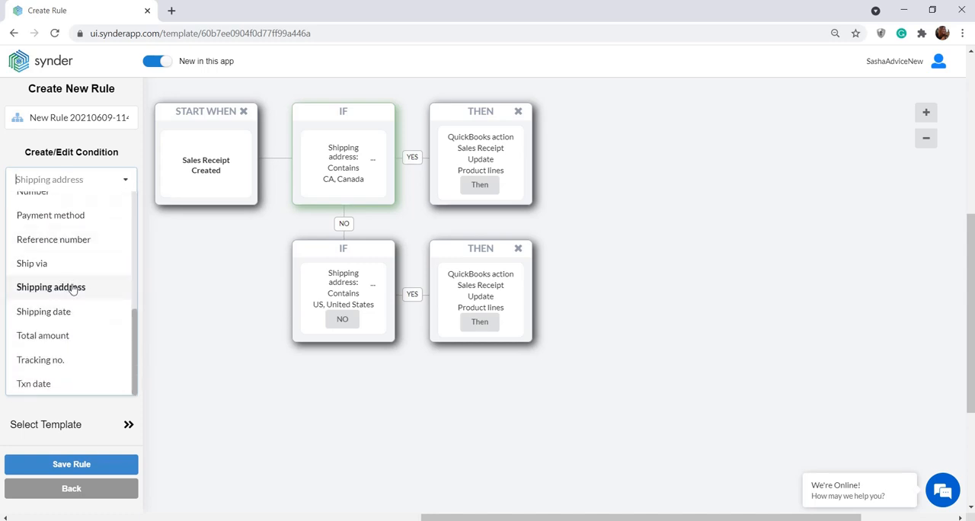
left_click(73, 287)
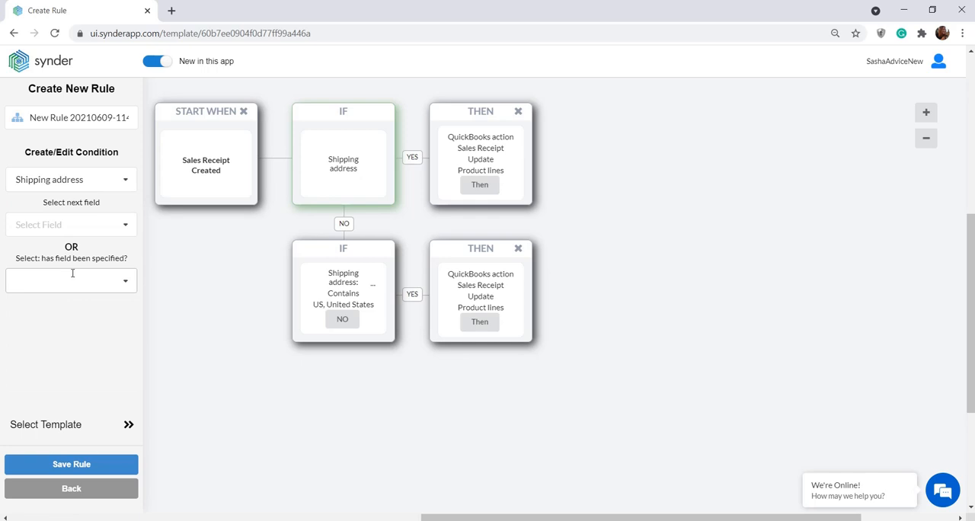
left_click(81, 219)
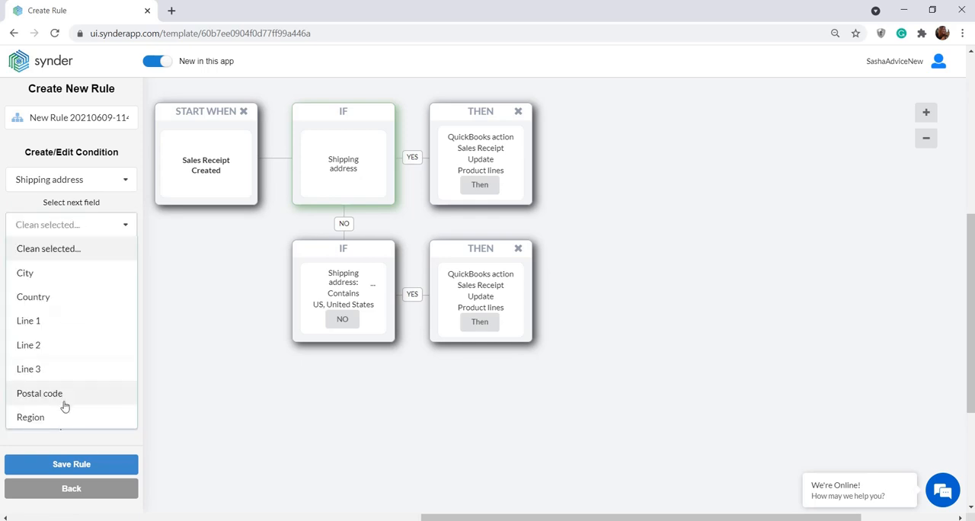
left_click(63, 418)
left_click(61, 242)
left_click(64, 260)
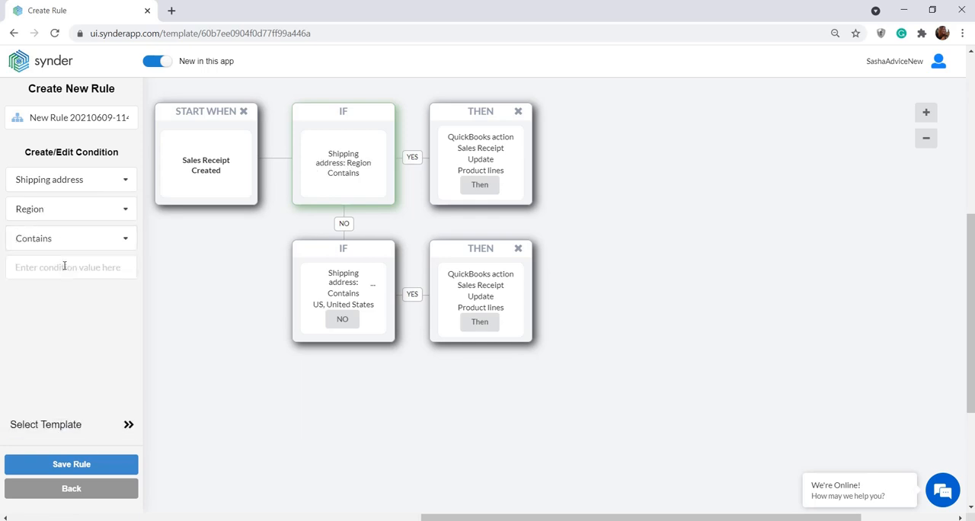
- Enter ON or Ontario as the values for the first condition's Region check
left_click(62, 273)
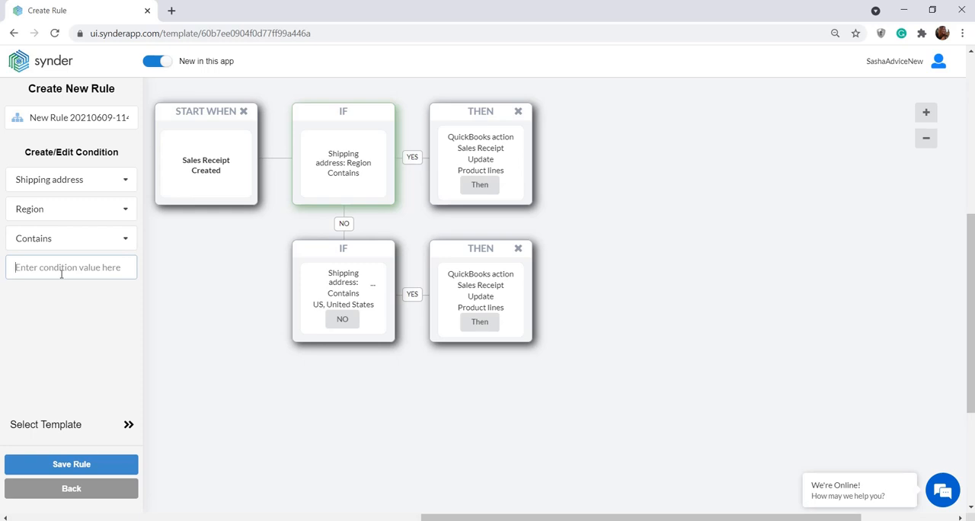
type("ON")
left_click(74, 312)
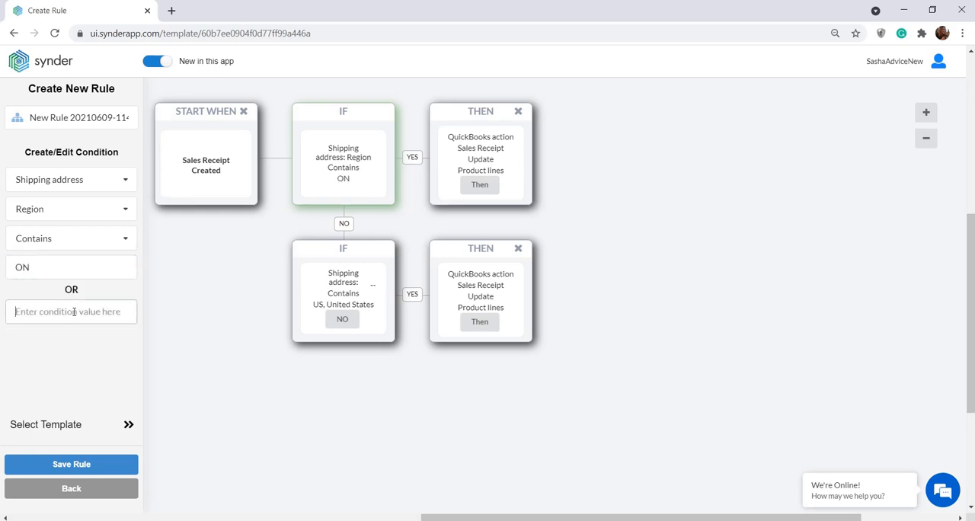
type("Ontario")
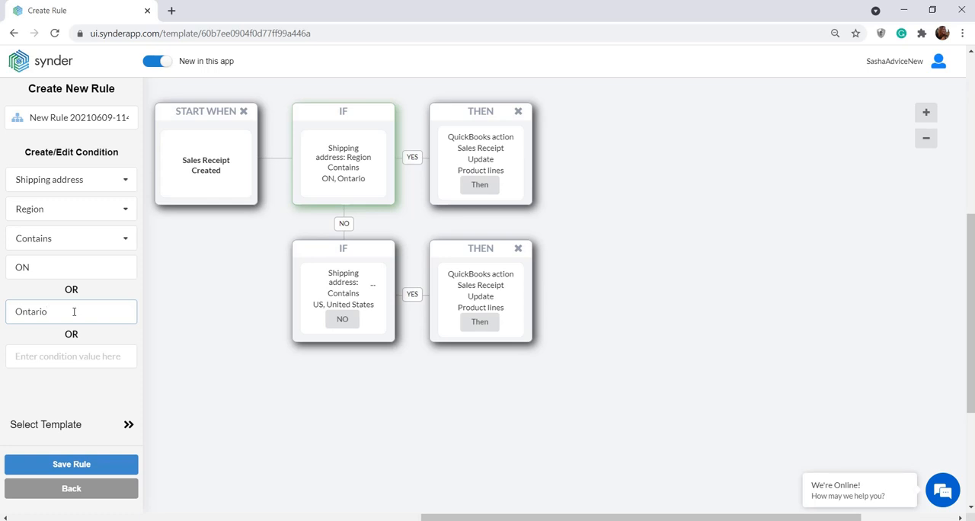
- Set the first condition's Sales Receipt action to update all products with Inclusive of Tax calculation and tax code HST ON, and submit it
left_click(504, 170)
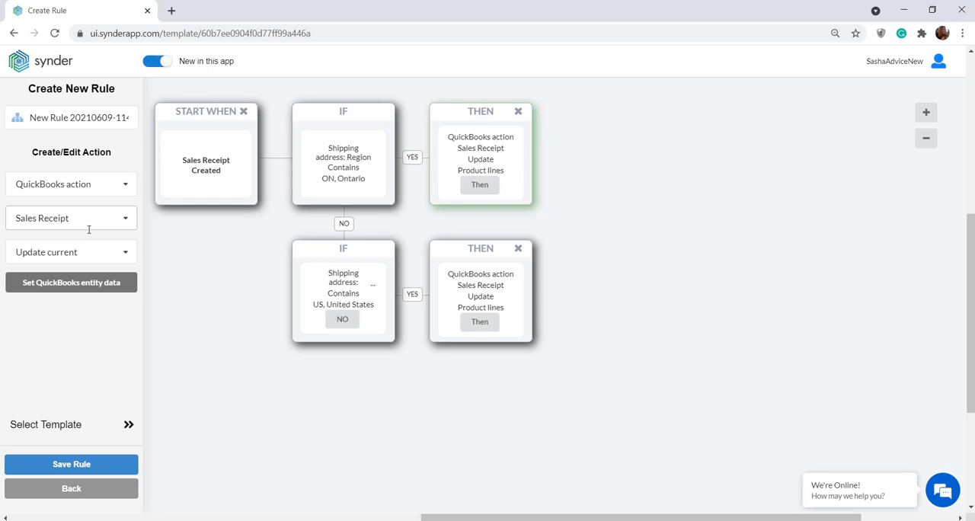
left_click(70, 292)
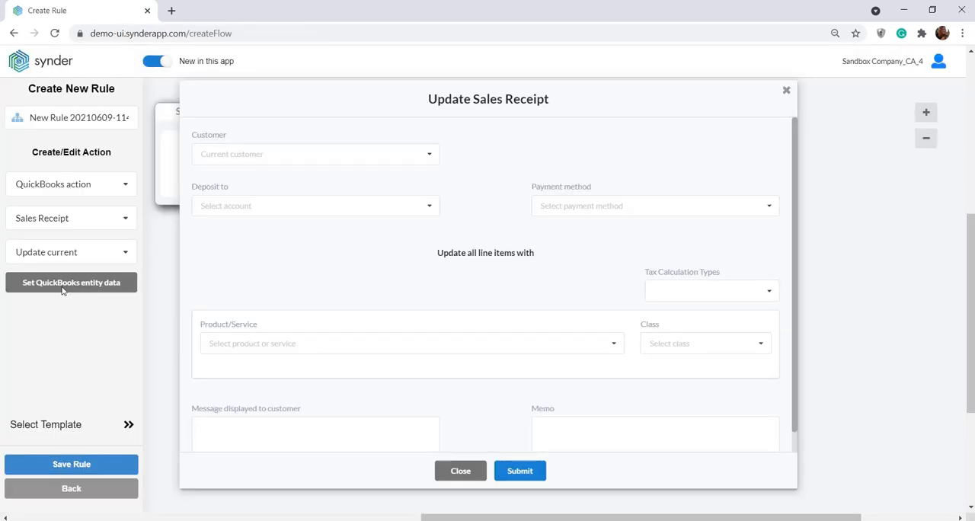
left_click(686, 299)
left_click(686, 334)
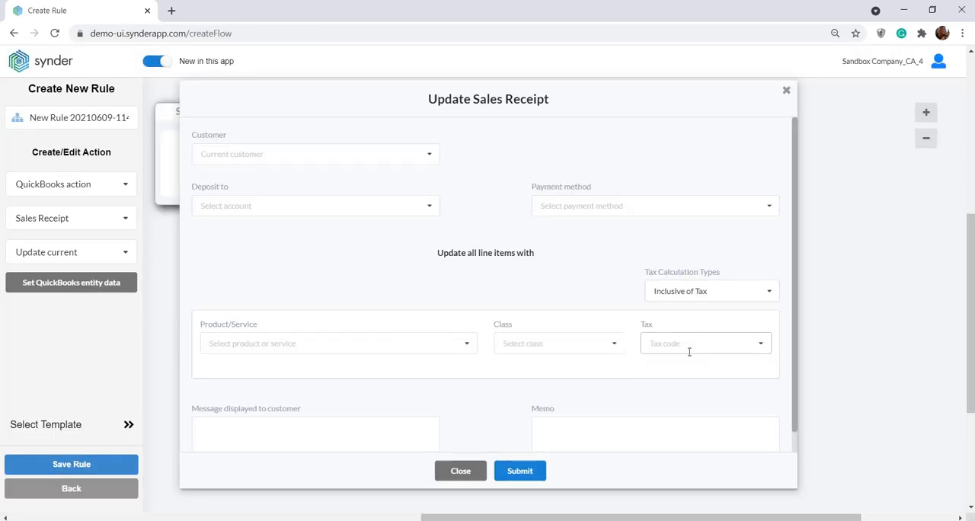
left_click(690, 346)
left_click(683, 412)
left_click(446, 342)
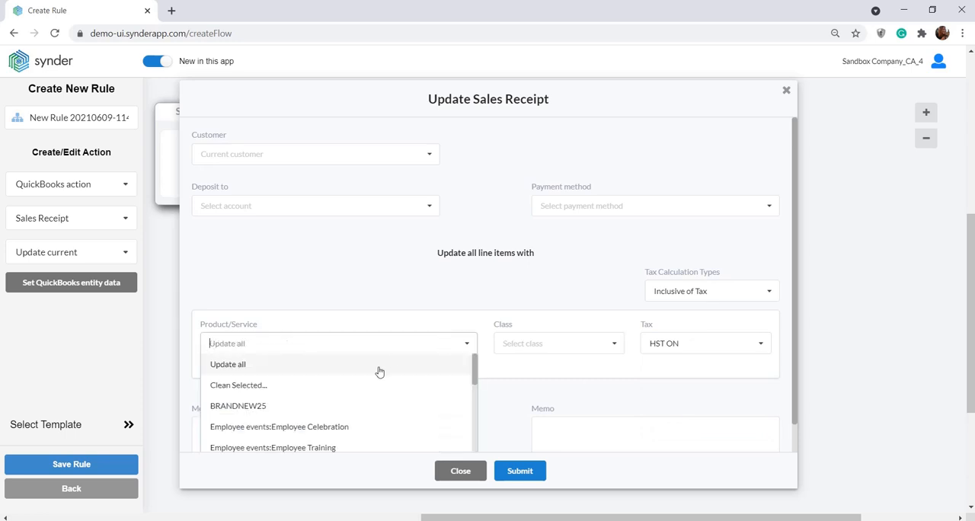
left_click(371, 372)
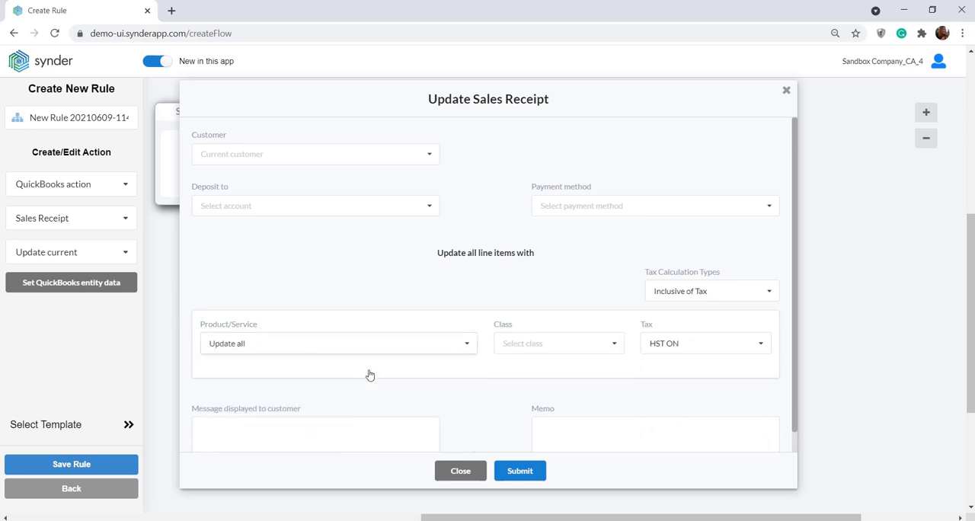
left_click(514, 471)
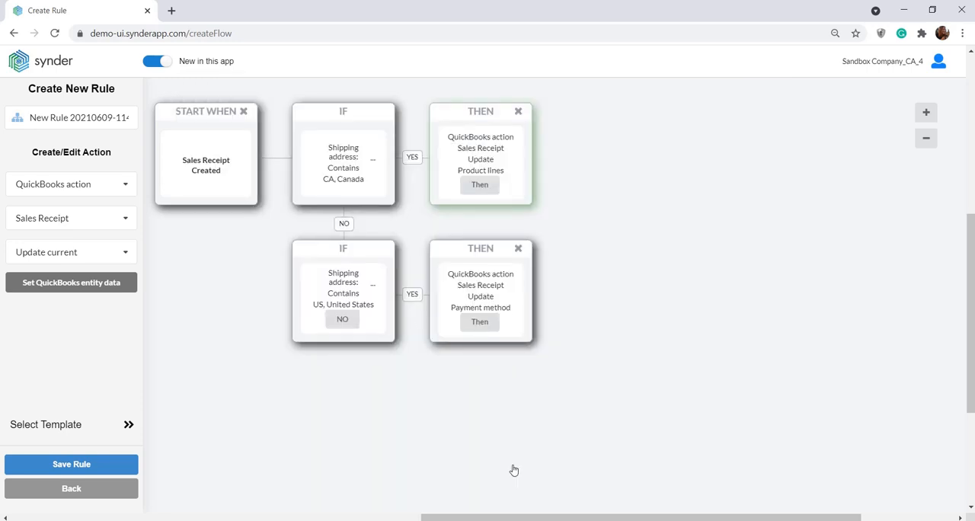
- Change the second condition, the one for the United States, to Line: Description Contains BRANDNEW25
left_click(365, 288)
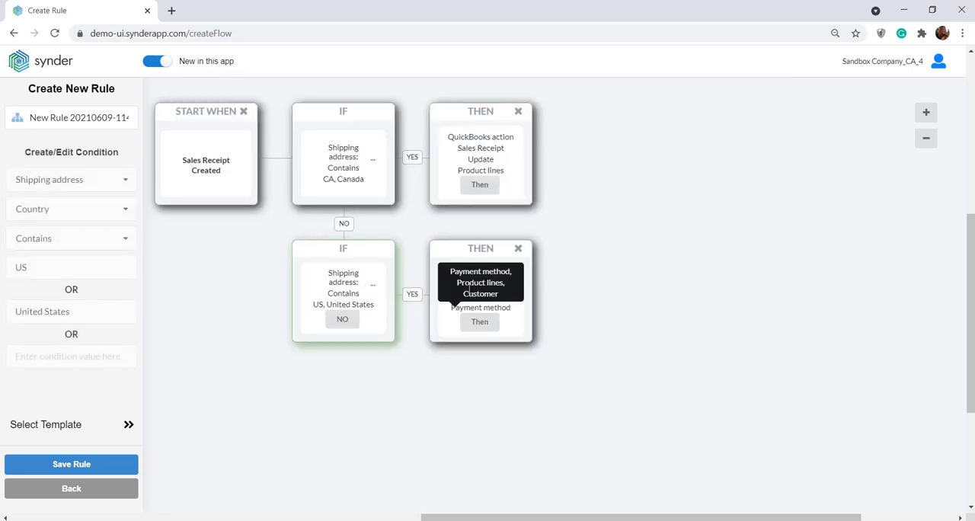
left_click(495, 287)
left_click(343, 286)
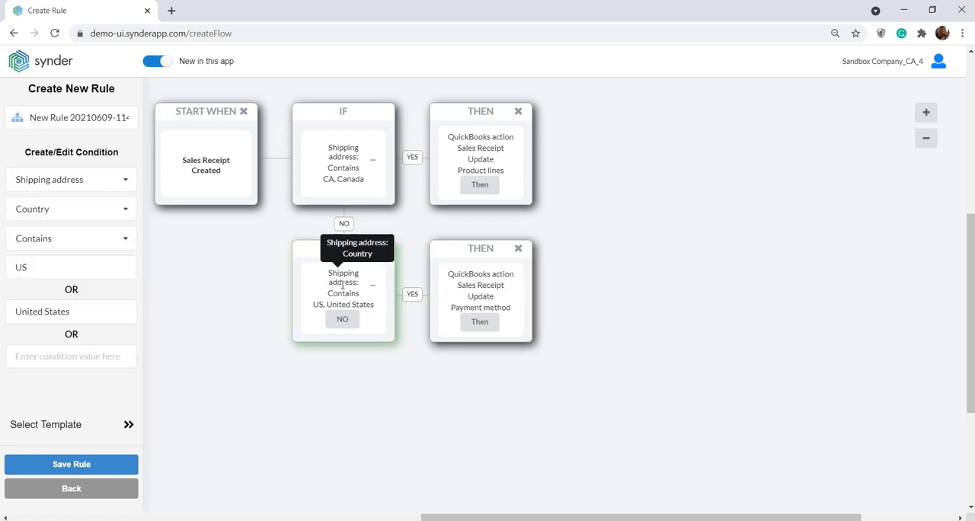
left_click(80, 179)
scroll(73, 208, "up", 3)
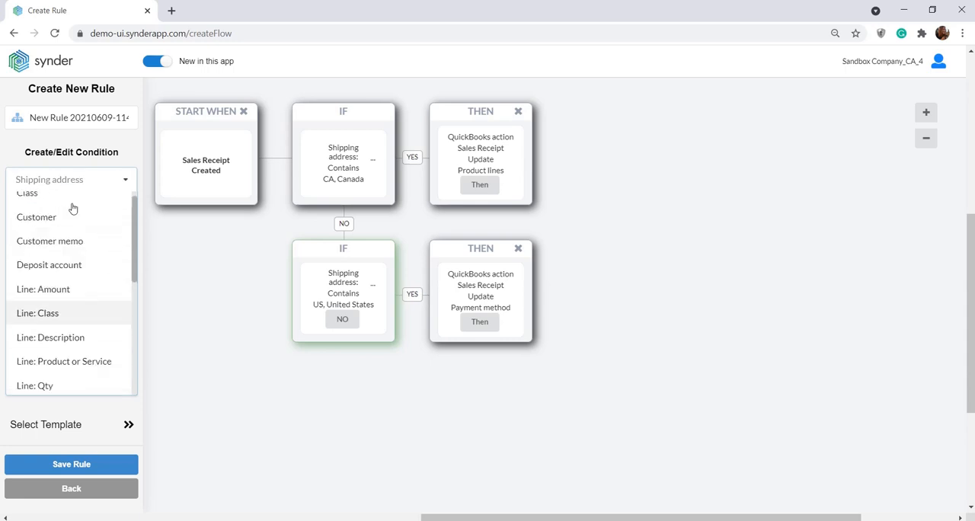
scroll(72, 218, "up", 1)
left_click(48, 348)
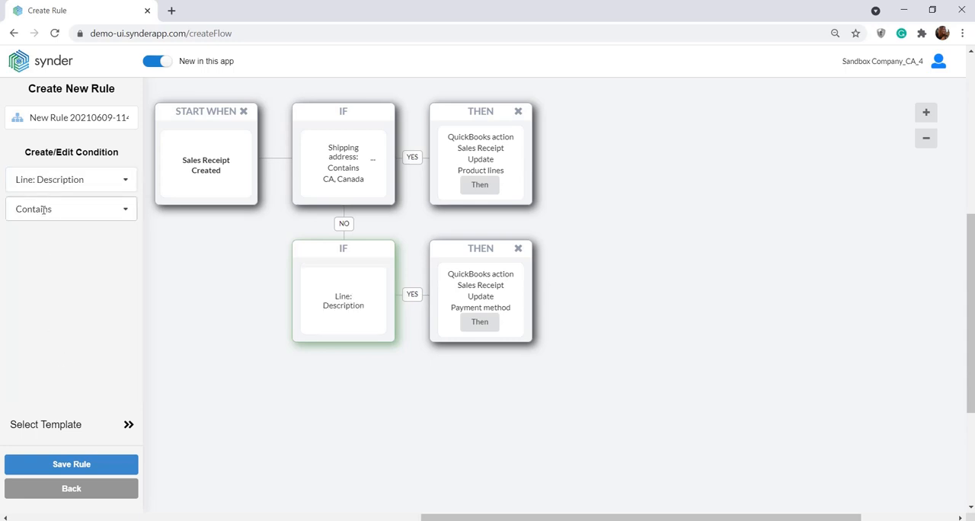
left_click(44, 210)
left_click(53, 241)
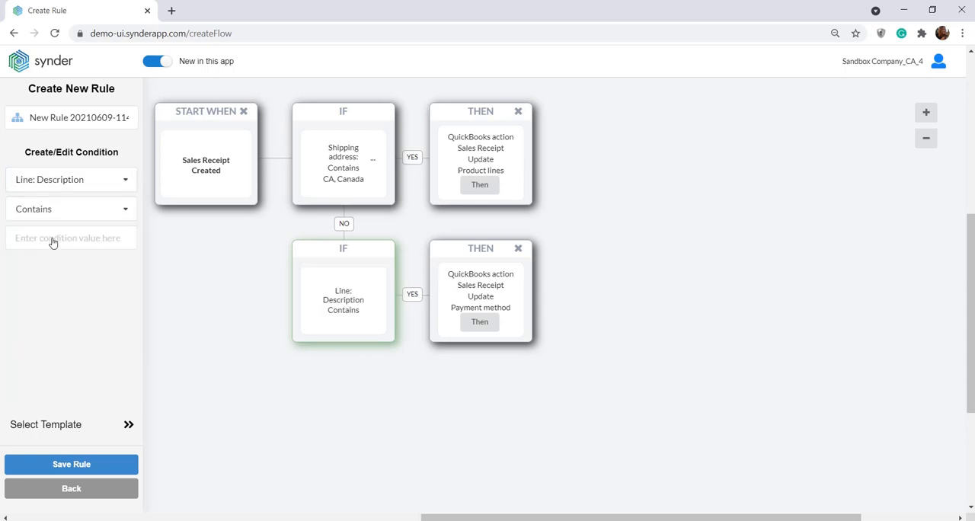
left_click(53, 237)
type("BRANDNEW25")
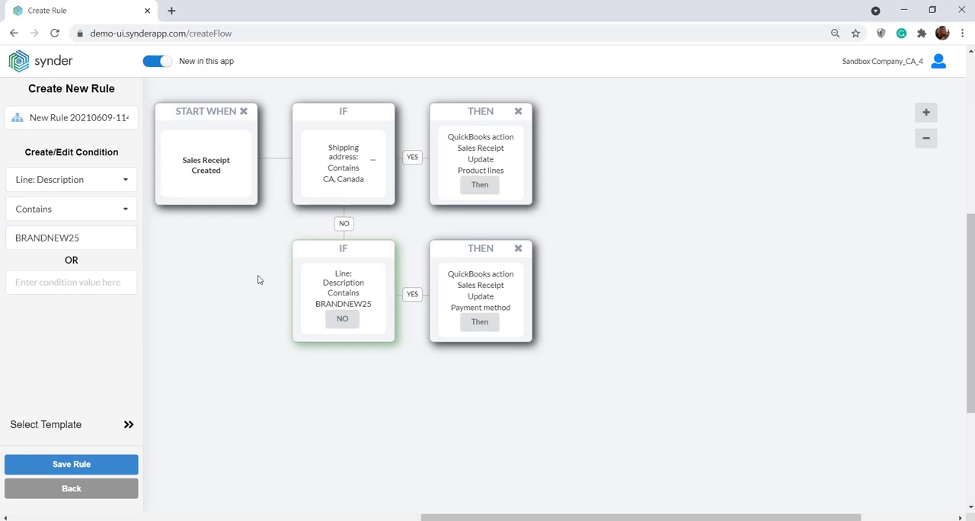
- Set the second condition's Sales Receipt action to update all products with Inclusive of Tax calculation and the Zero-rated tax code, and submit it
left_click(515, 309)
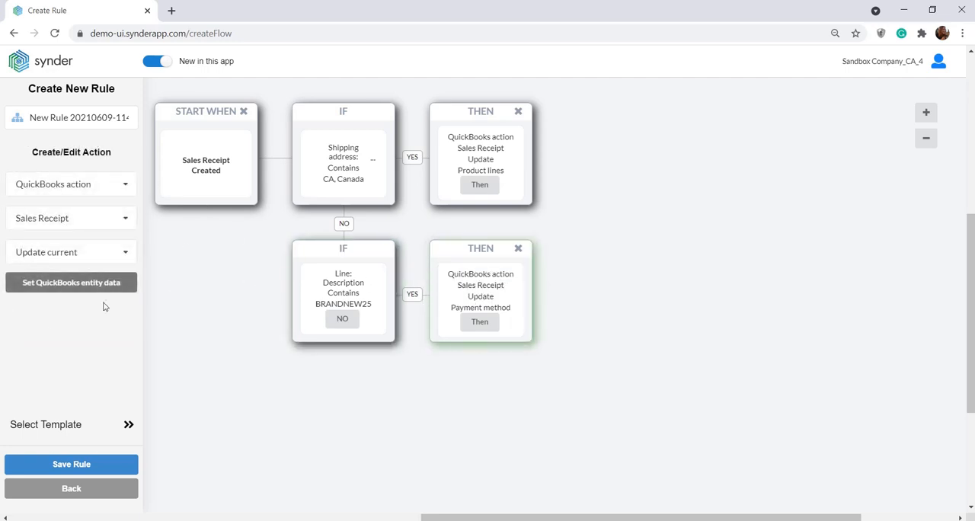
left_click(67, 286)
left_click(733, 293)
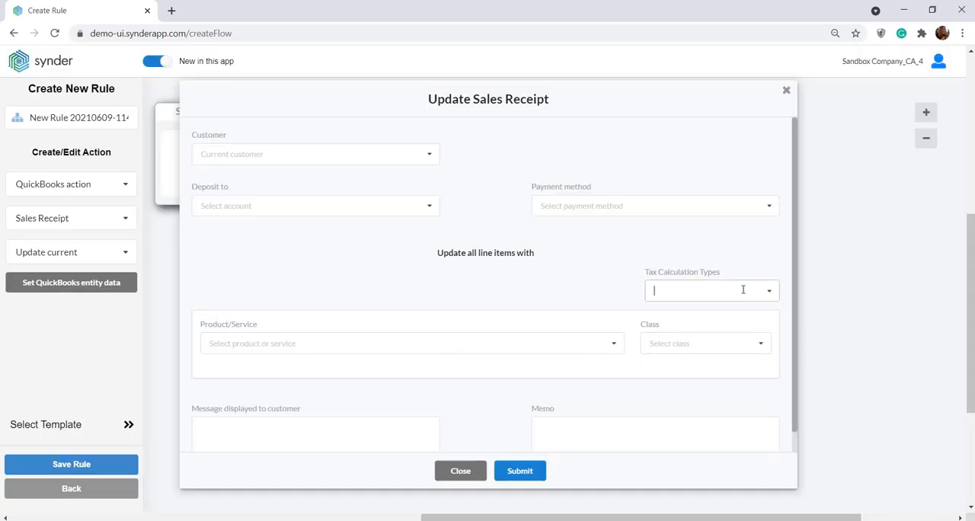
left_click(704, 334)
left_click(695, 343)
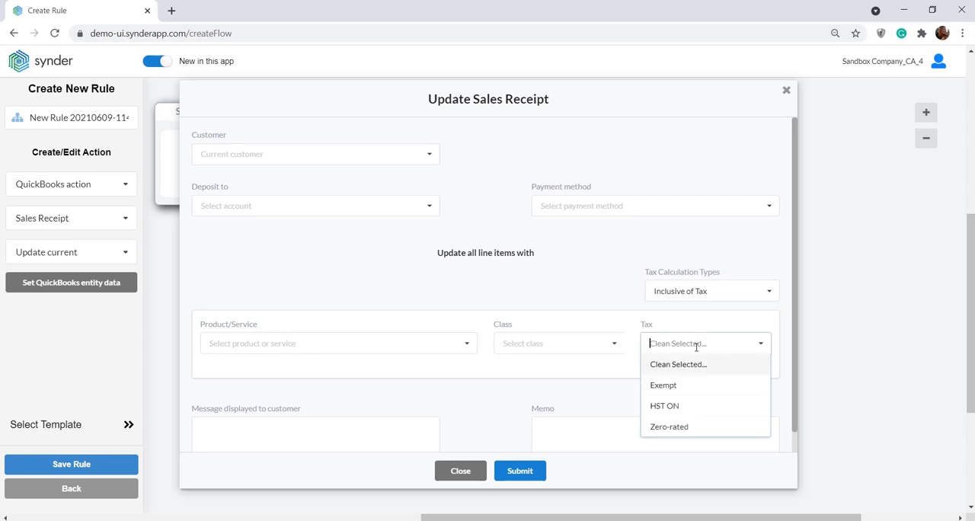
left_click(688, 427)
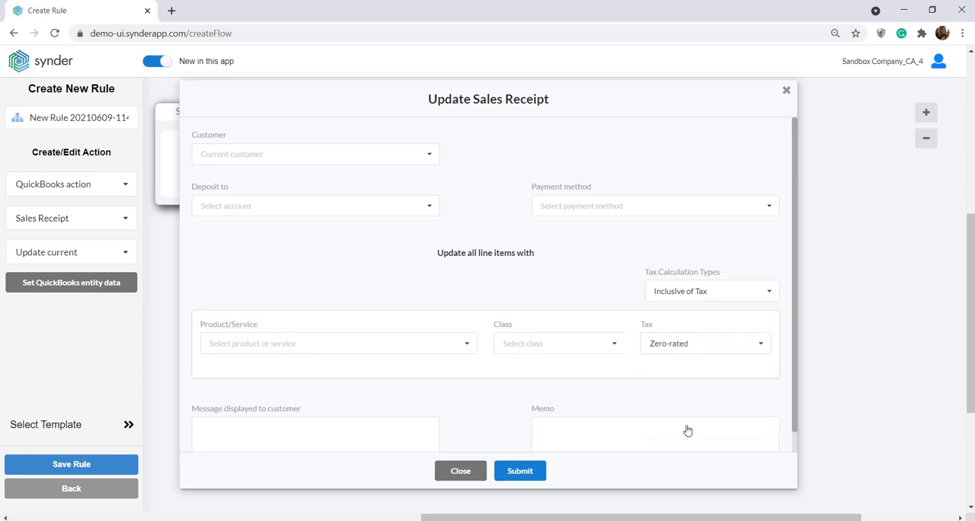
left_click(401, 343)
left_click(261, 369)
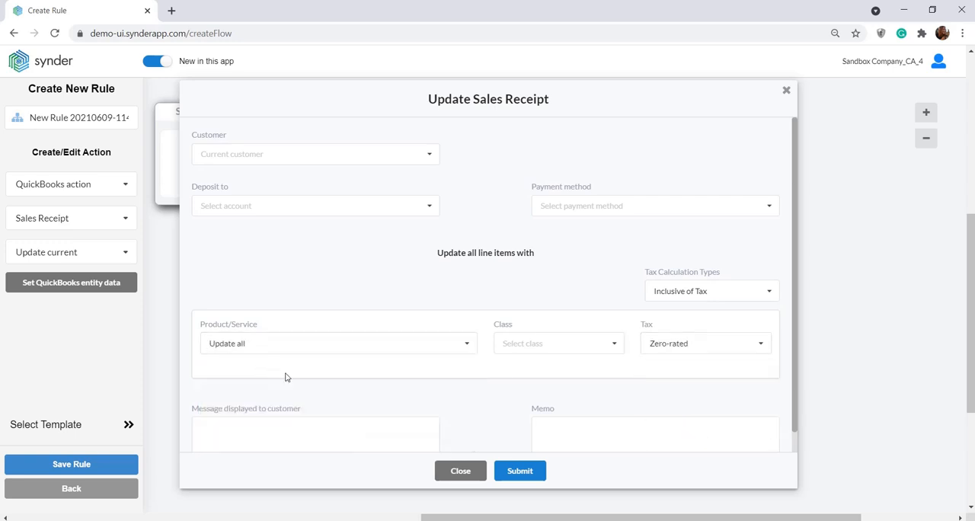
left_click(521, 472)
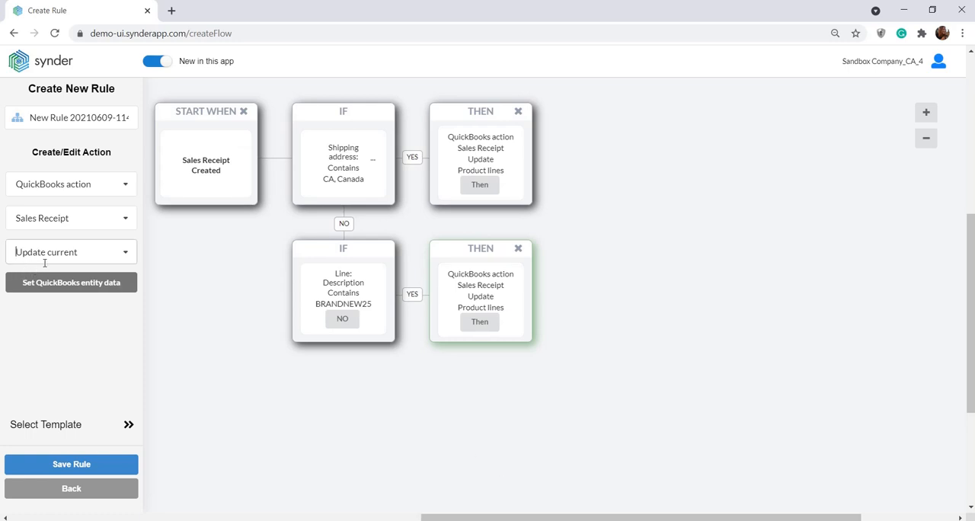
left_click(17, 252)
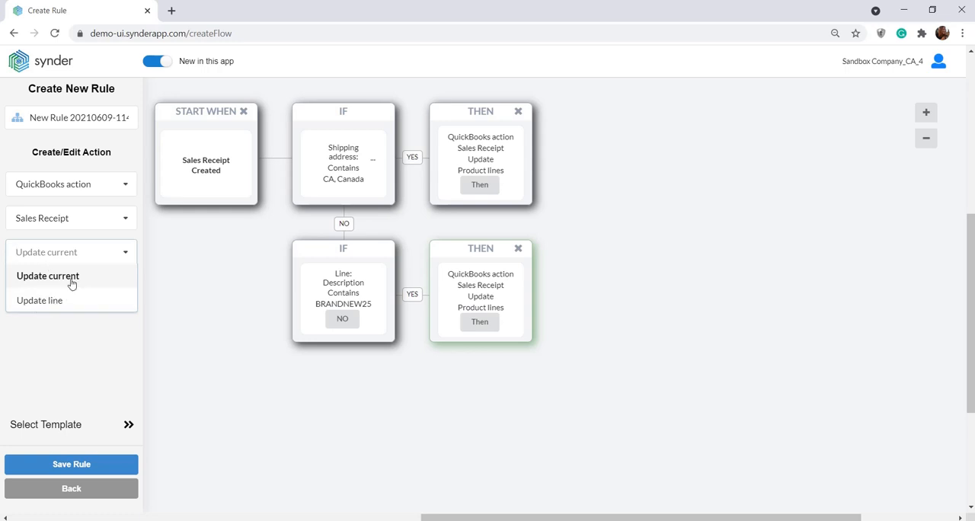
left_click(256, 353)
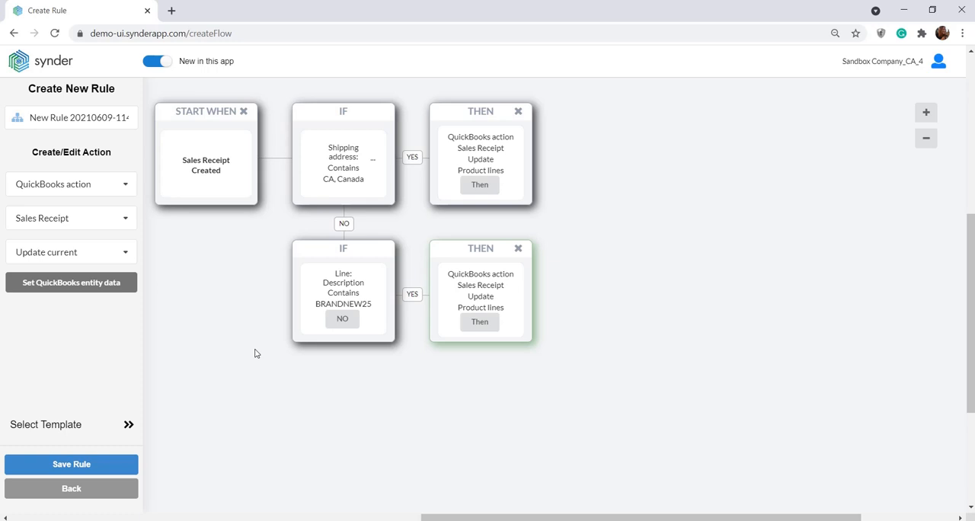
- Add a third condition on the second condition's No branch, checking that Line: Class Name Contains Coffee
left_click(340, 318)
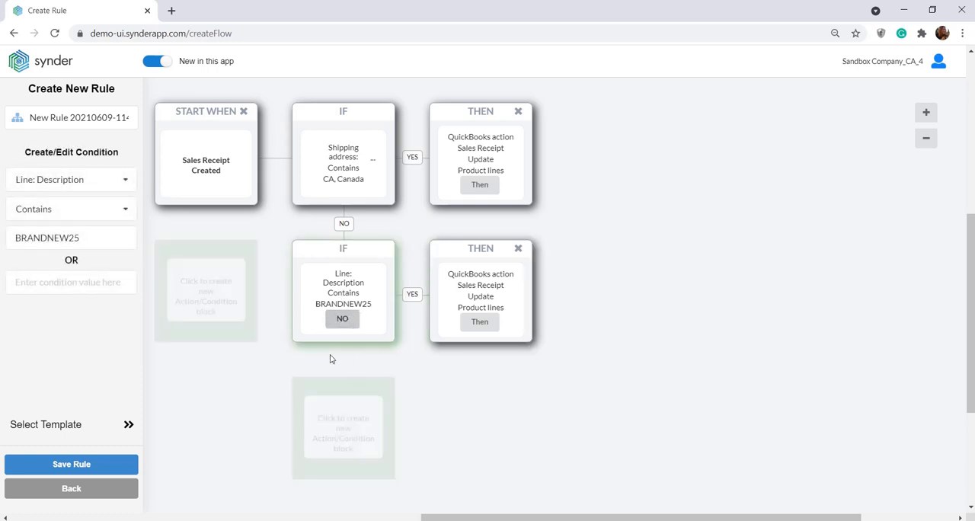
left_click(334, 440)
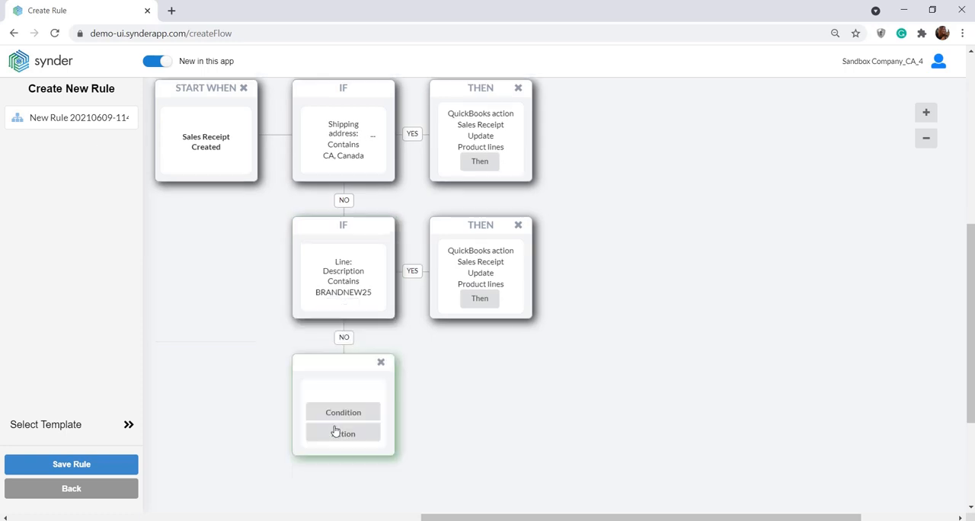
left_click(343, 412)
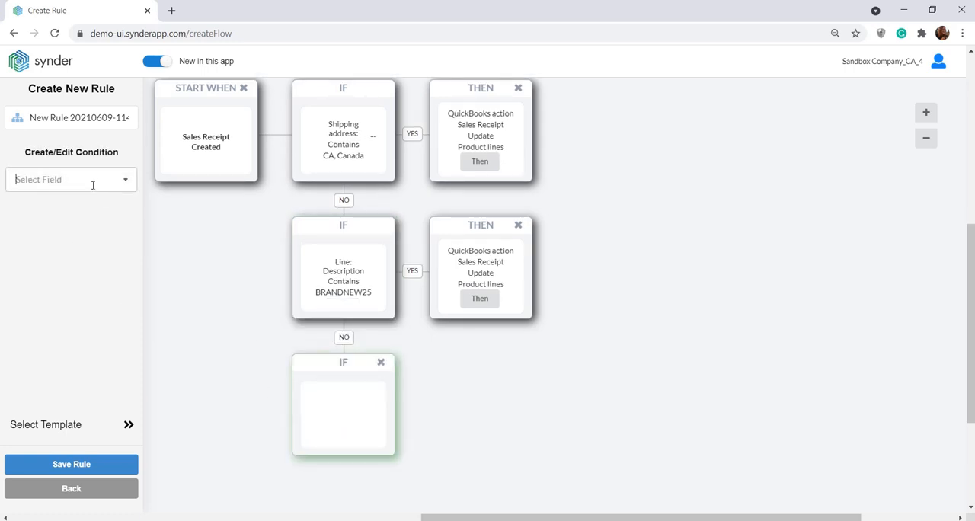
left_click(92, 180)
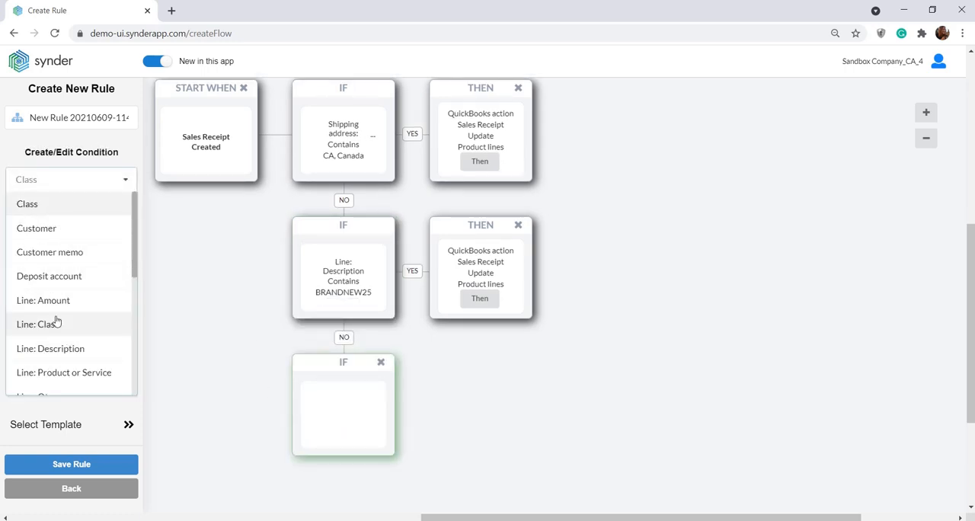
left_click(56, 324)
left_click(30, 223)
left_click(38, 272)
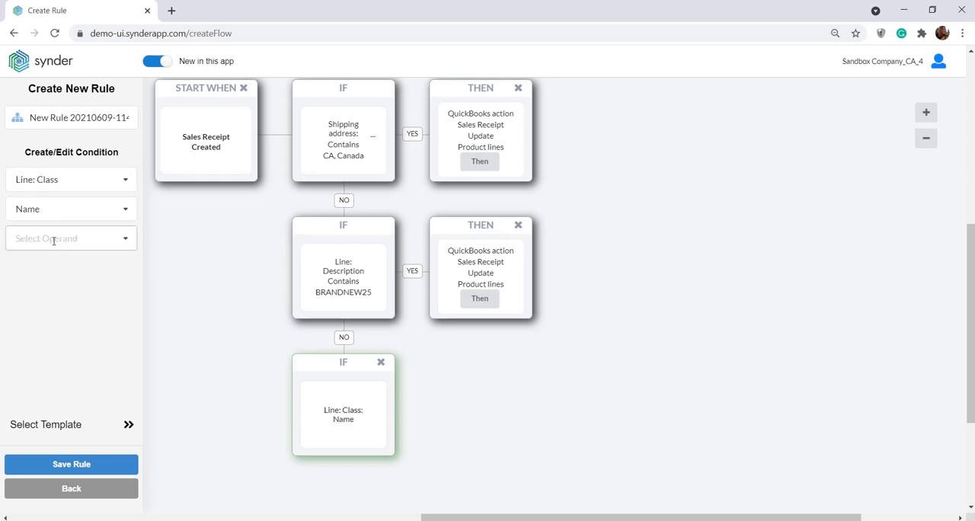
left_click(54, 237)
left_click(76, 268)
left_click(77, 270)
type("Coffee")
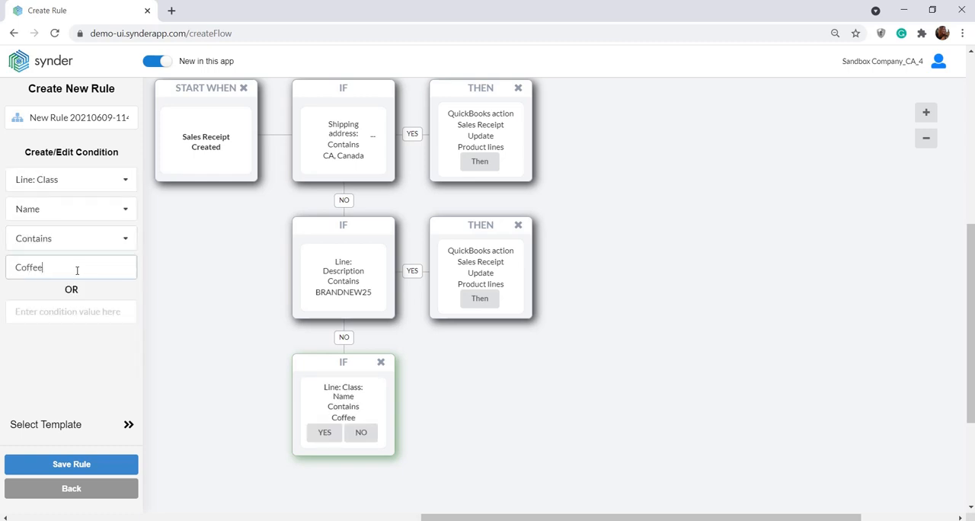
- Add a QuickBooks action on the Coffee condition's Yes branch that updates the current Sales Receipt
left_click(325, 432)
left_click(453, 400)
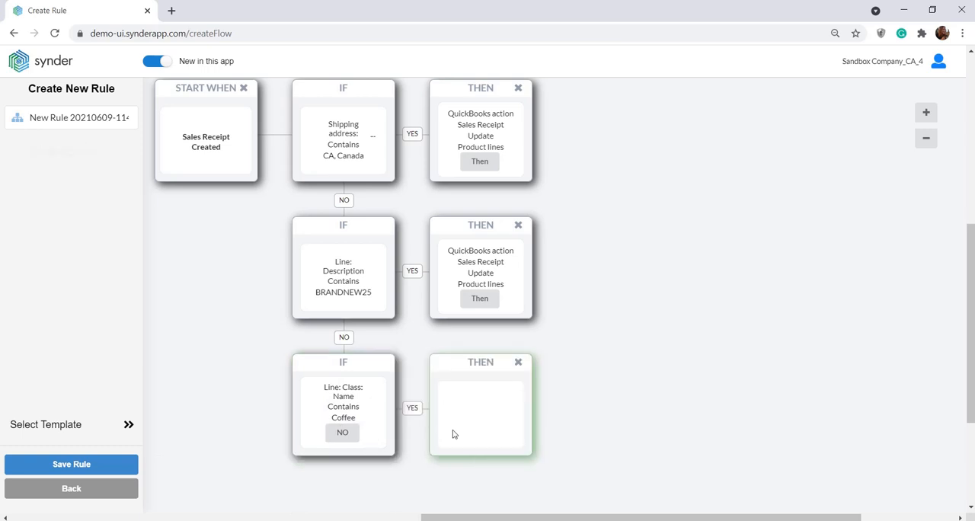
left_click(61, 279)
left_click(61, 221)
left_click(61, 289)
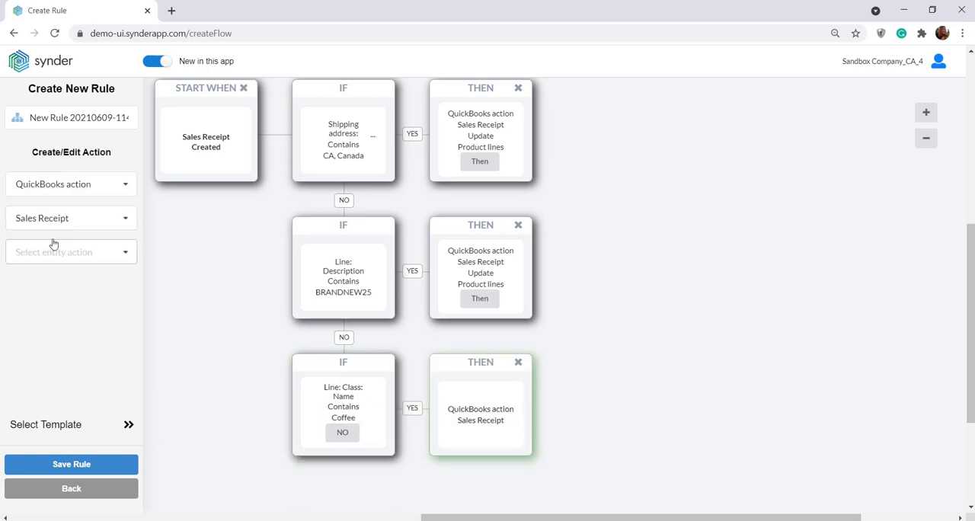
left_click(54, 250)
left_click(60, 283)
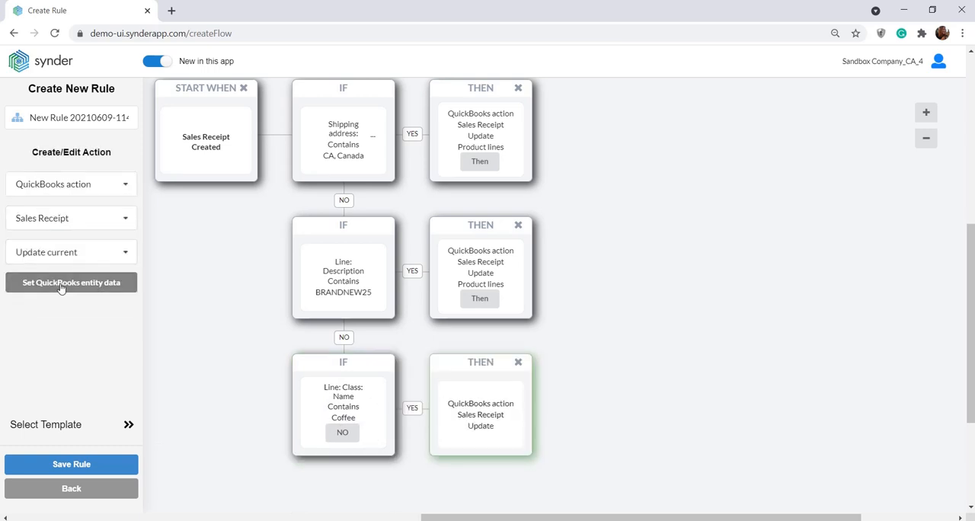
- Delete the Coffee class condition together with its action, and save the rule
left_click(518, 365)
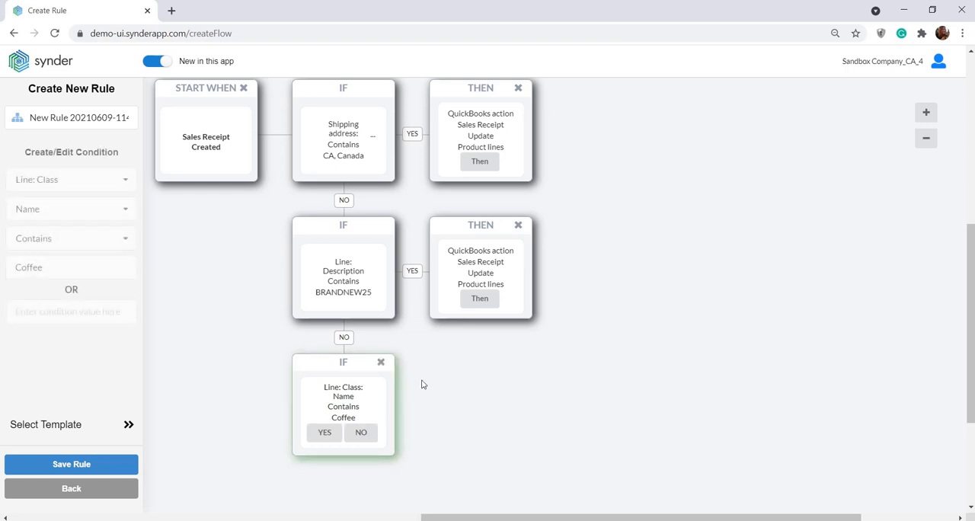
left_click(381, 364)
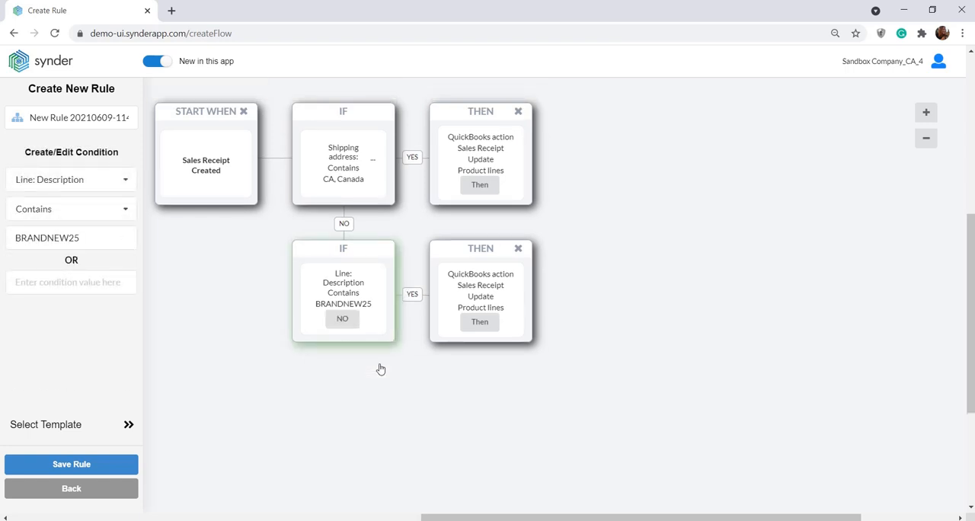
left_click(69, 465)
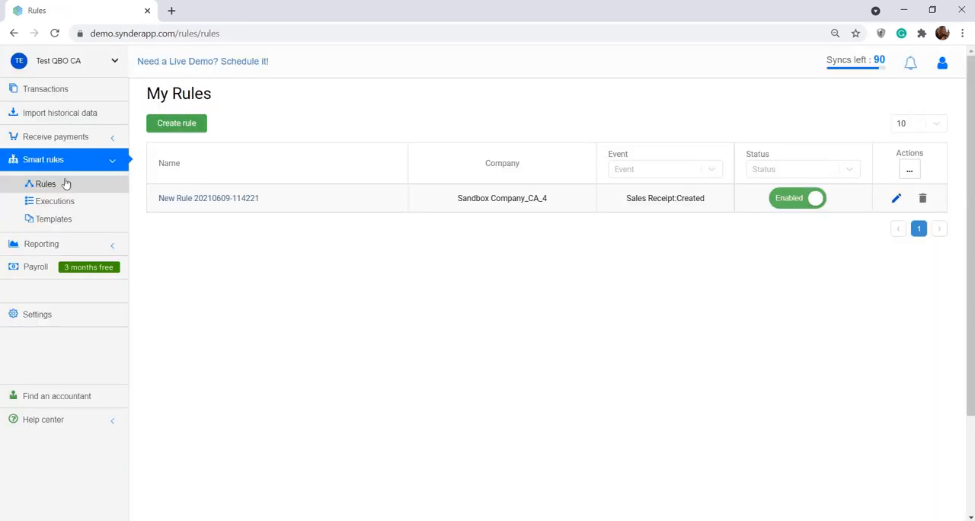
- Sync the 80 CAD transaction of type Payment dated 08 Jun, 2021 from the transactions list, confirming the sync
left_click(77, 98)
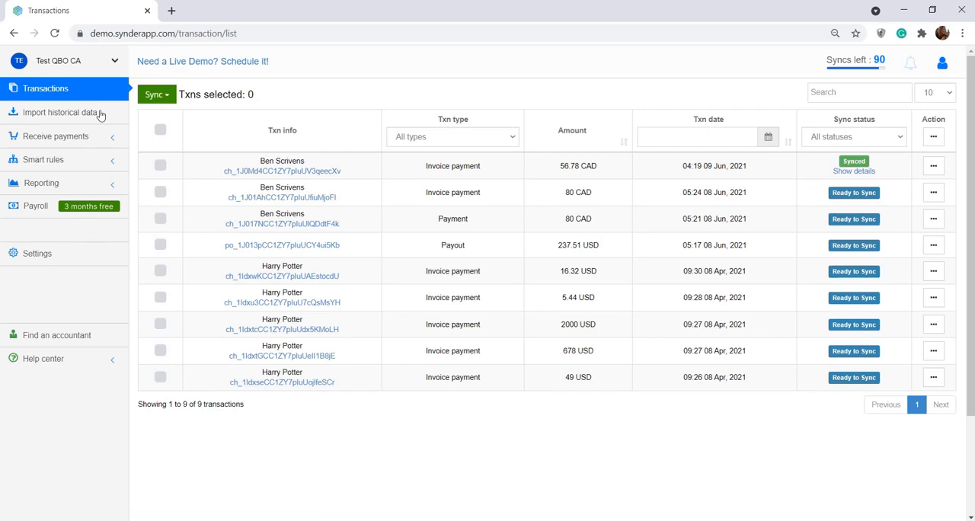
left_click(160, 219)
left_click(156, 95)
left_click(152, 111)
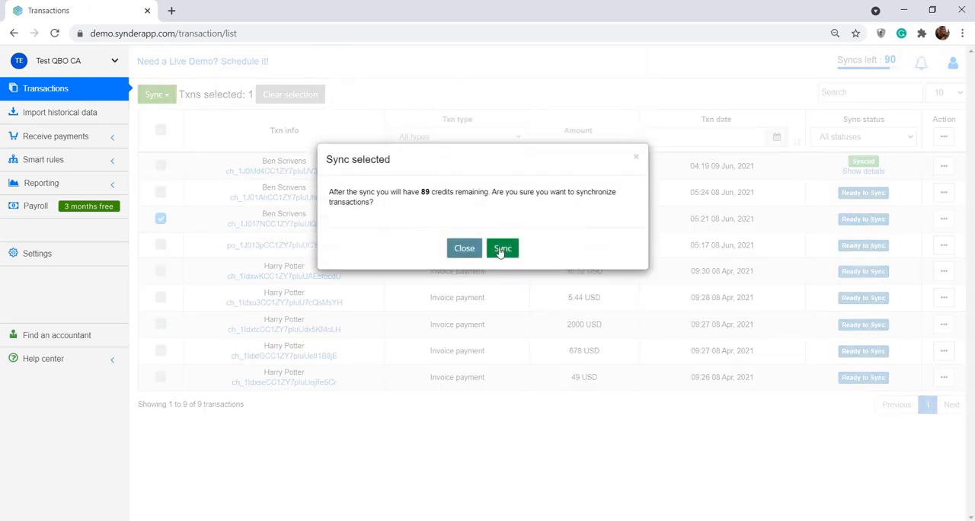
left_click(503, 248)
- Open the synced payment's sync details and view its Sales Receipt in QuickBooks to check the applied sales tax
left_click(854, 224)
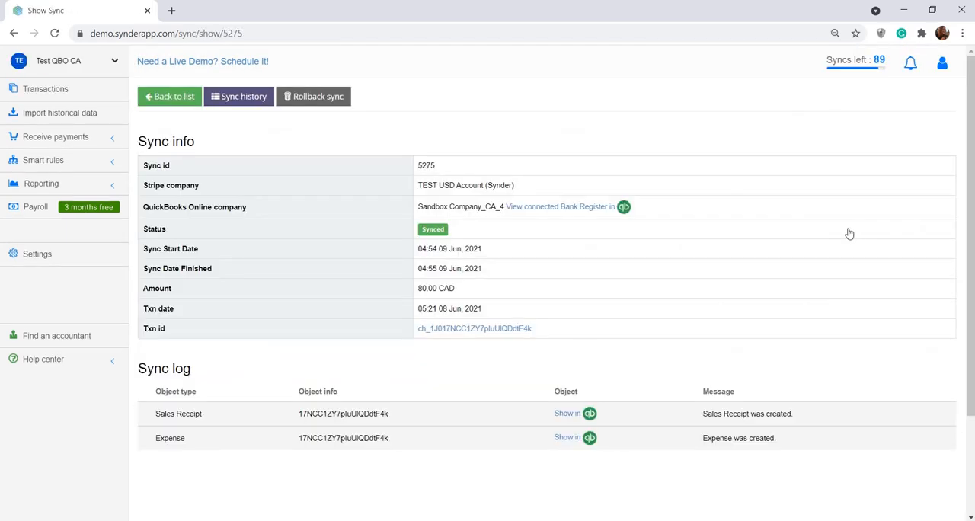
left_click(565, 413)
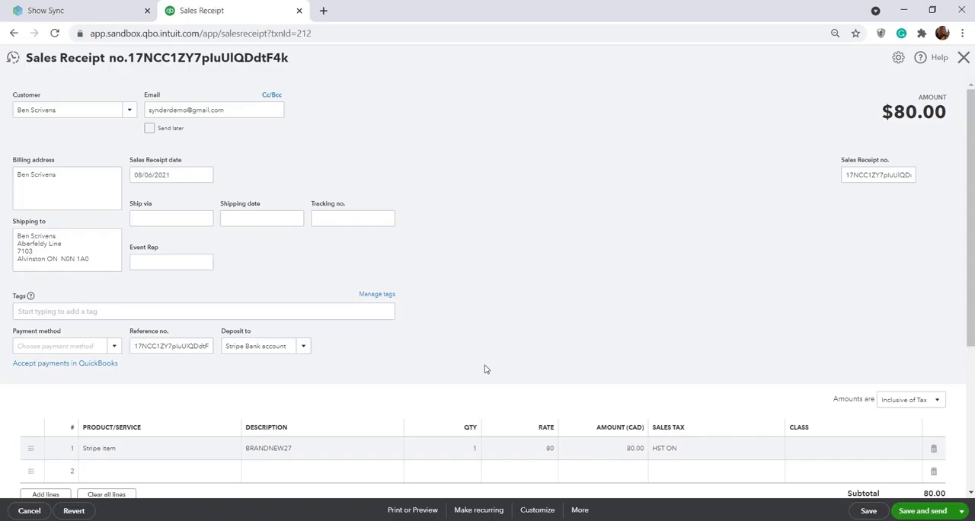